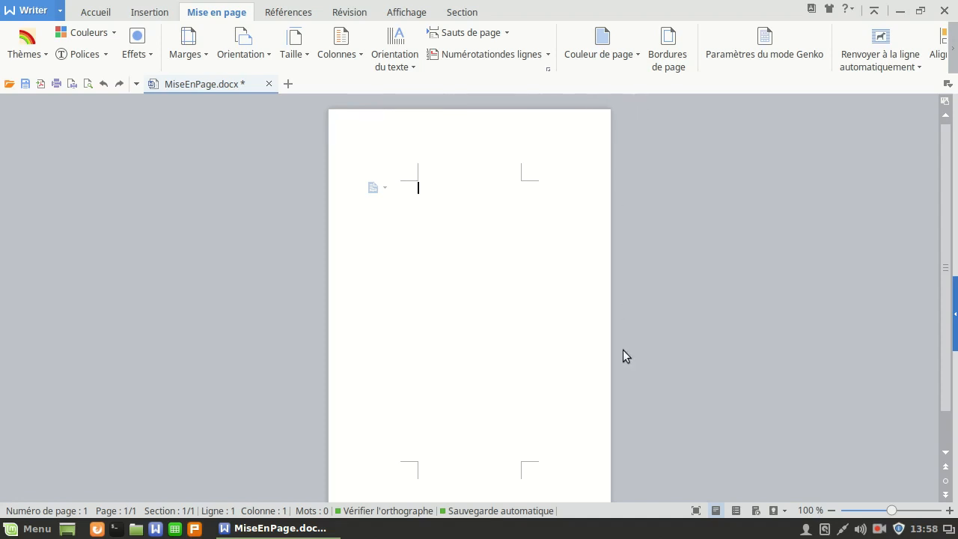
# Enter the word "test" twelve times, separated by spaces, as sample text on the blank page
pyautogui.scroll(-1, 613, 453)
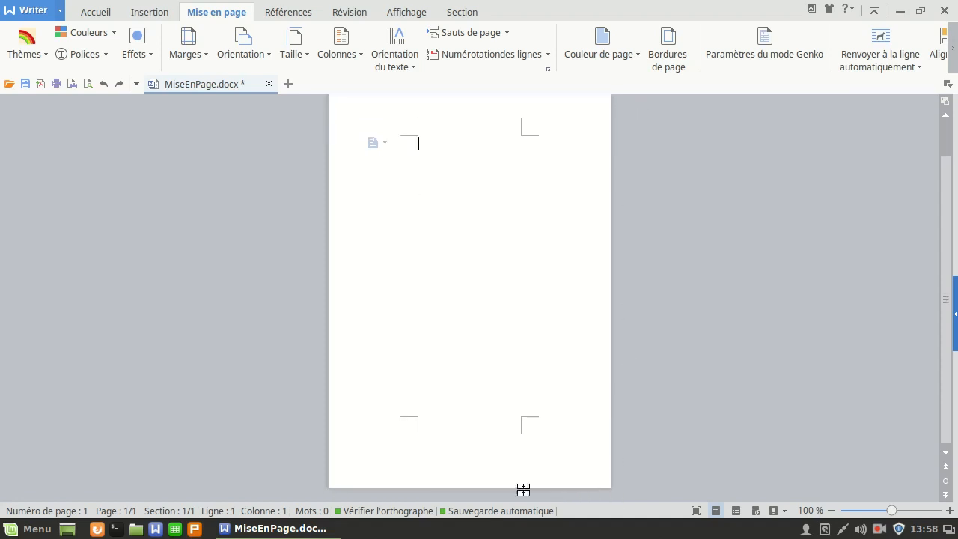
pyautogui.scroll(1, 330, 490)
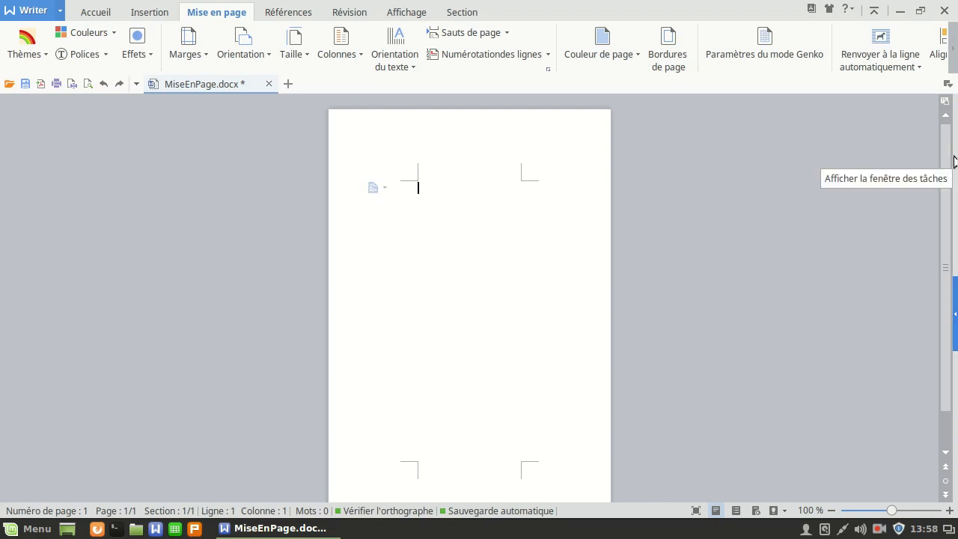
pyautogui.write('test te')
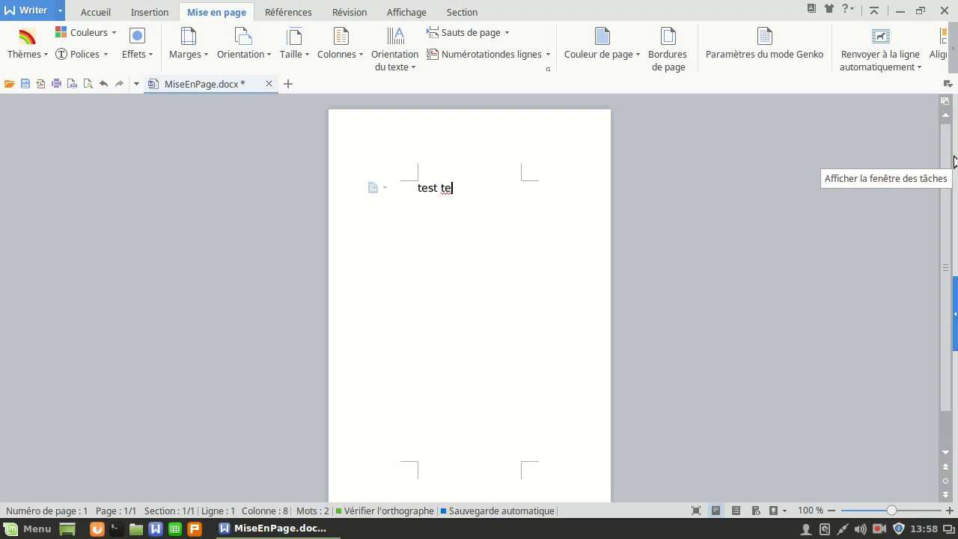
pyautogui.write('st test test tes')
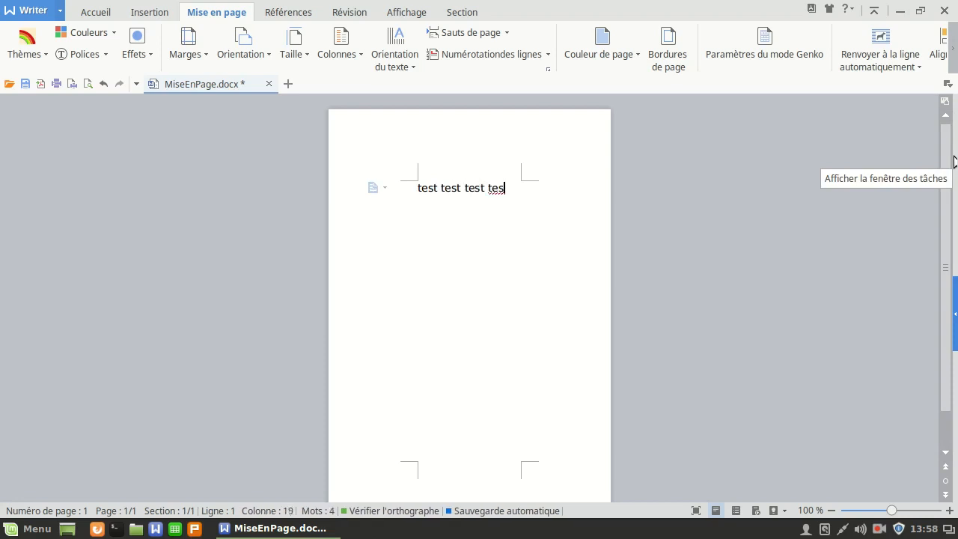
pyautogui.write('t test')
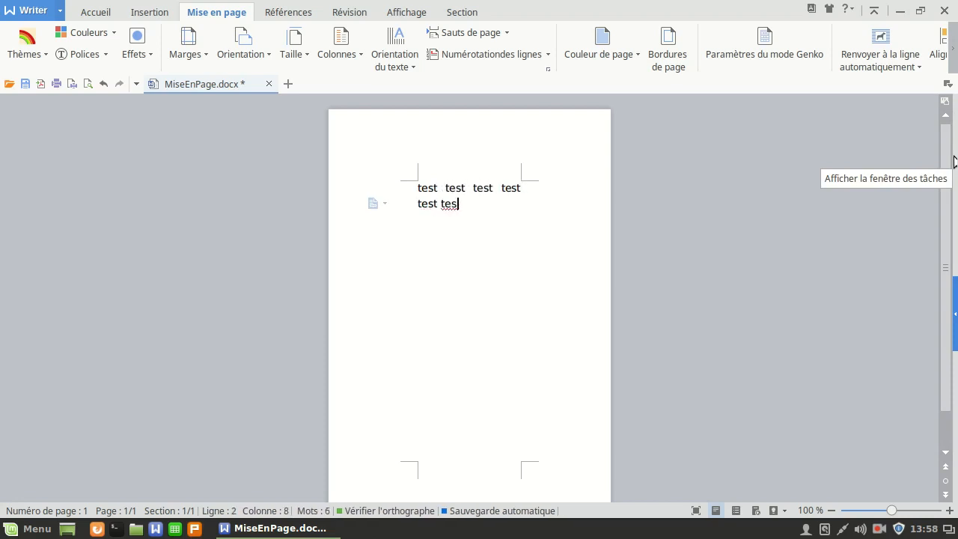
pyautogui.write(' test test')
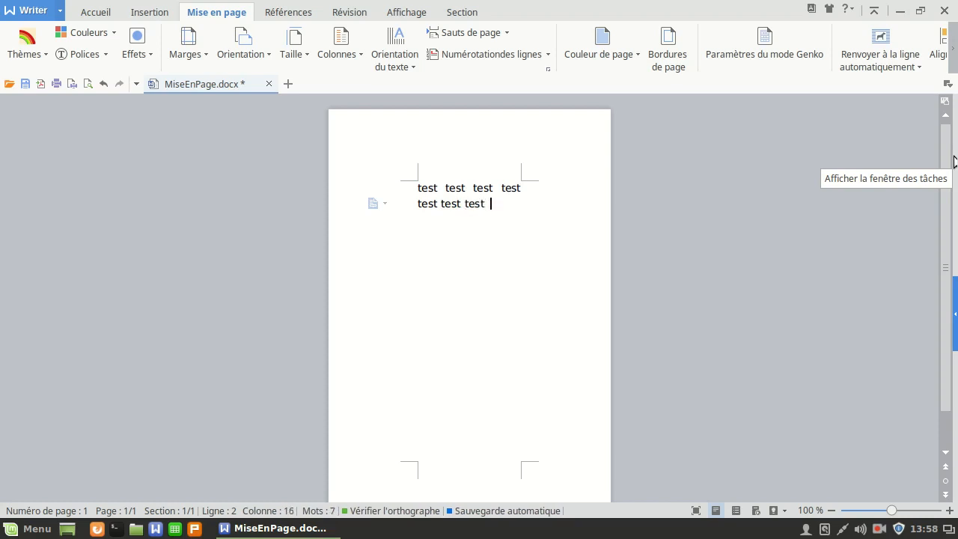
pyautogui.write(' test test te')
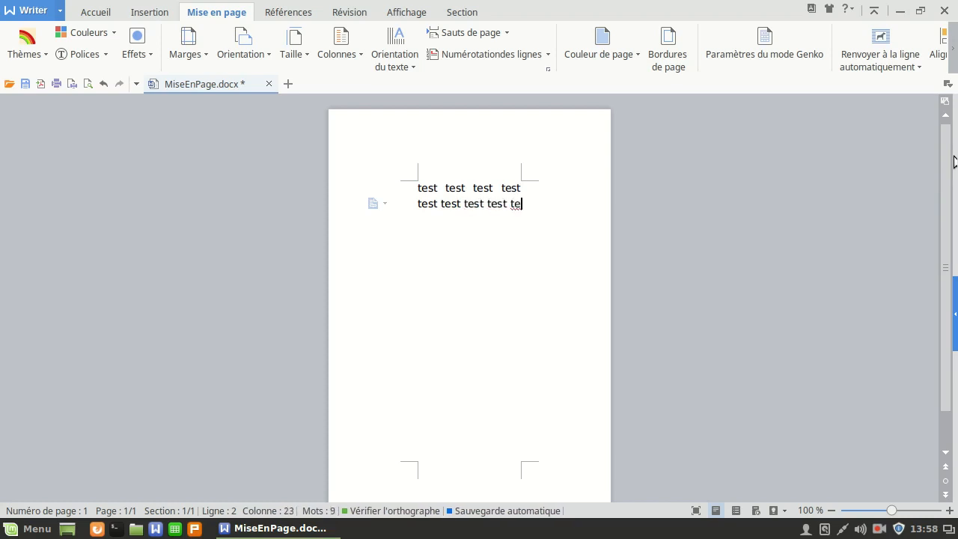
pyautogui.write('st tes')
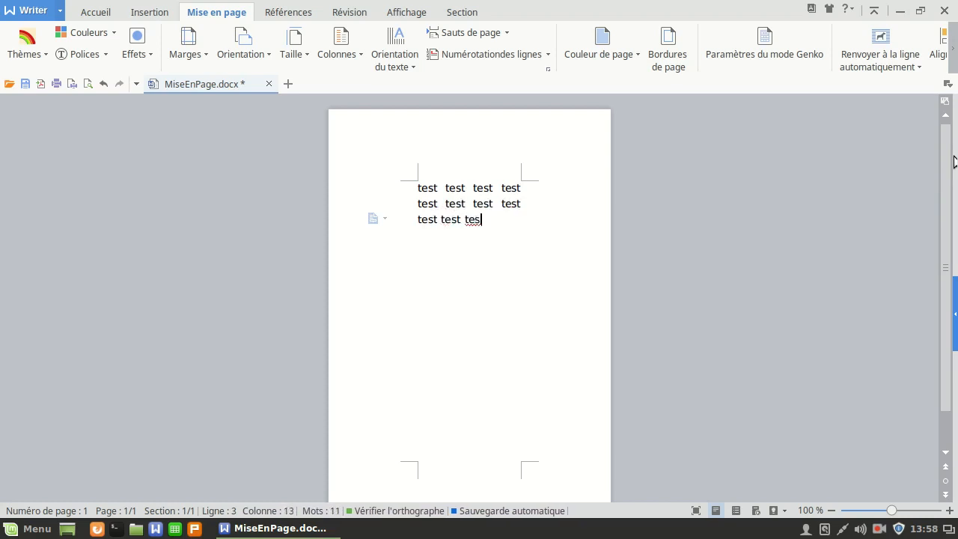
pyautogui.write('t')
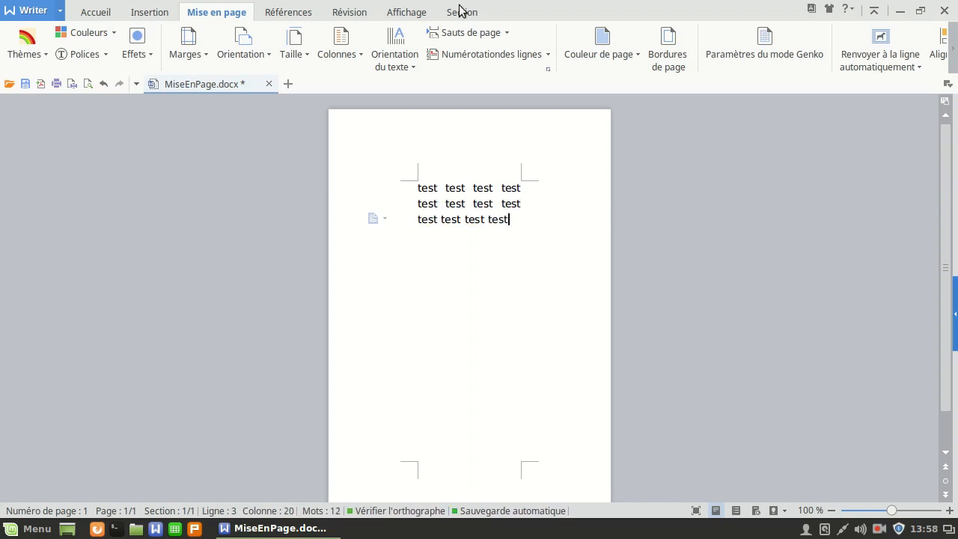
# Turn on the display of text limits (Limites de texte) in the program's view options
pyautogui.click(61, 11)
pyautogui.moveTo(50, 137)
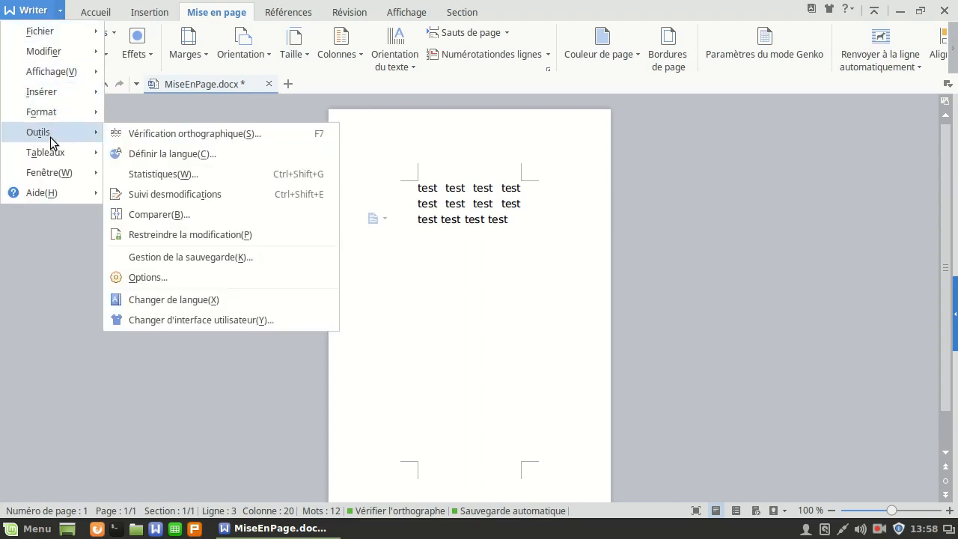
pyautogui.click(174, 277)
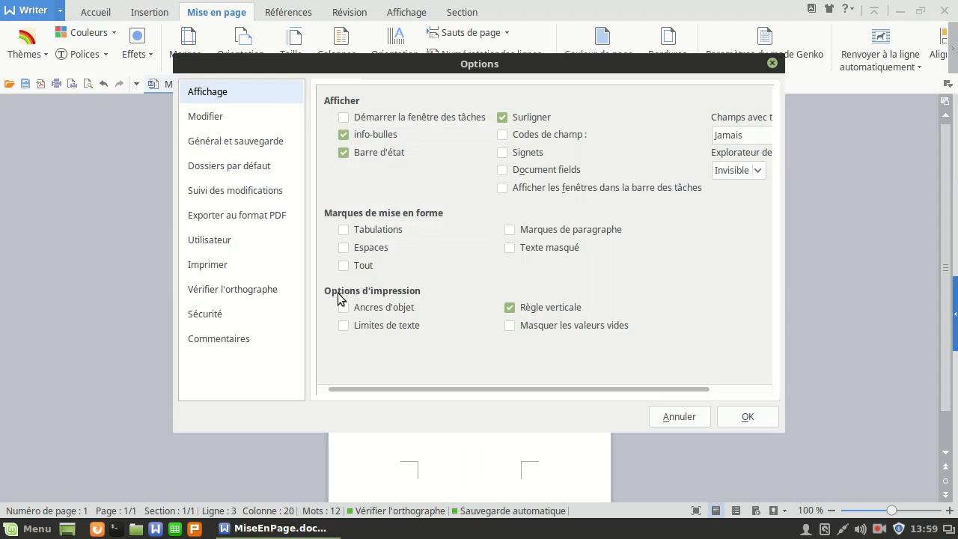
pyautogui.click(348, 329)
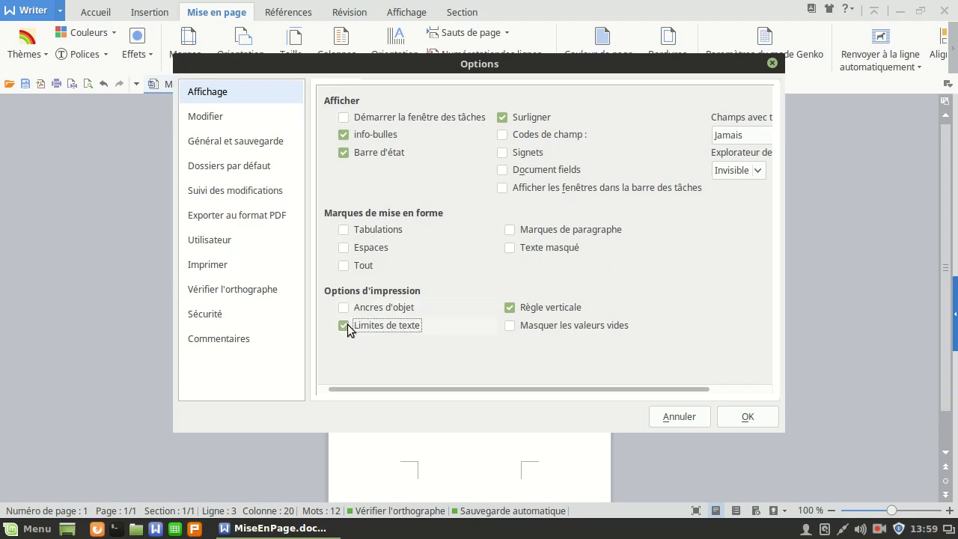
pyautogui.click(760, 417)
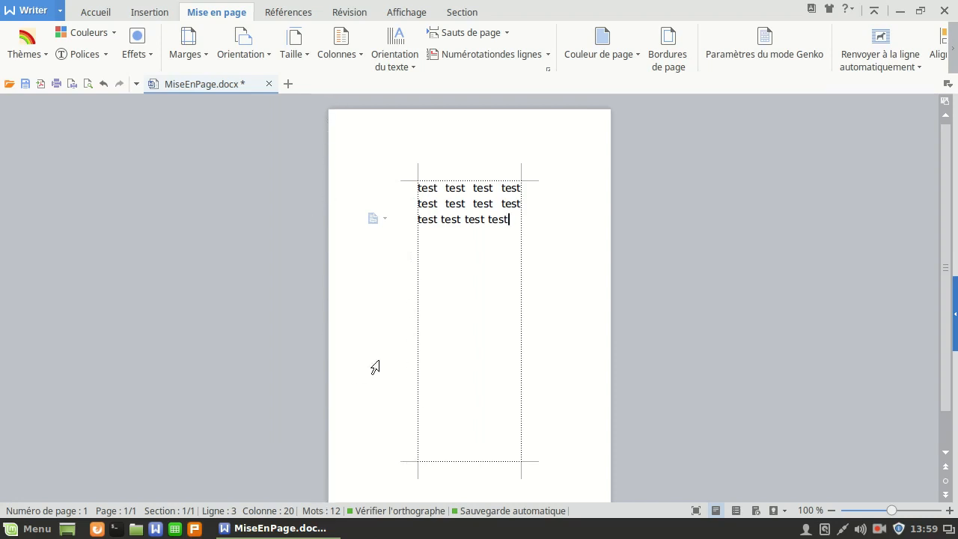
pyautogui.click(404, 326)
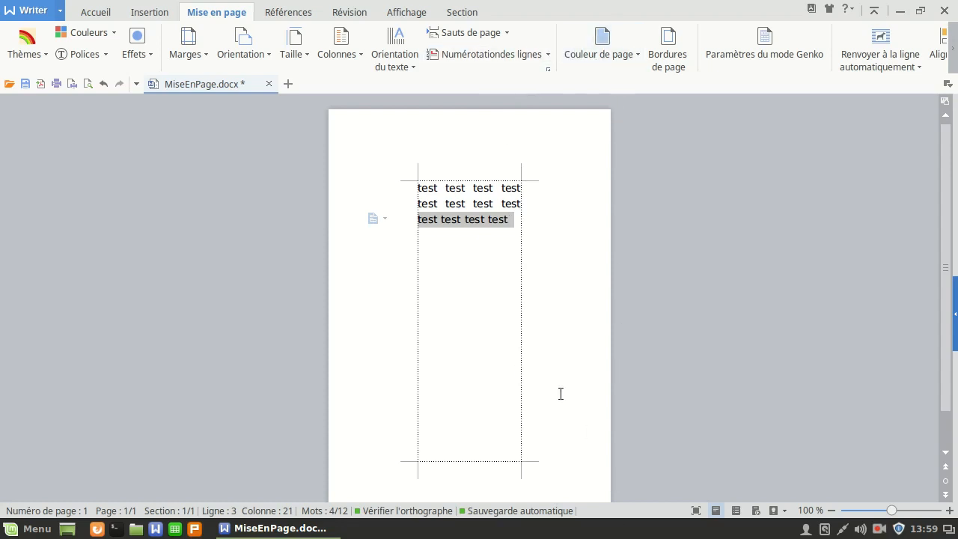
# Open the custom margin settings and go over the top, bottom, left and right margin values
pyautogui.scroll(-1, 710, 269)
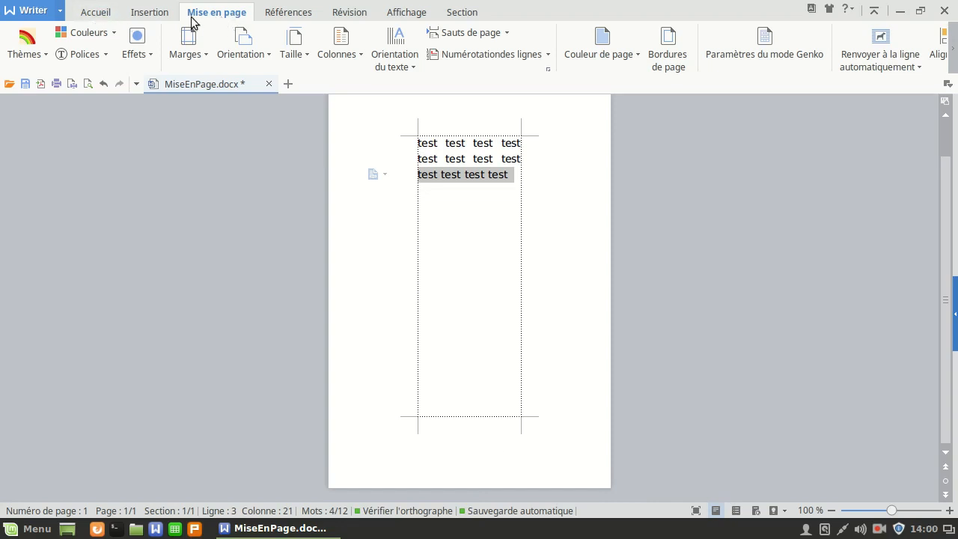
pyautogui.click(207, 56)
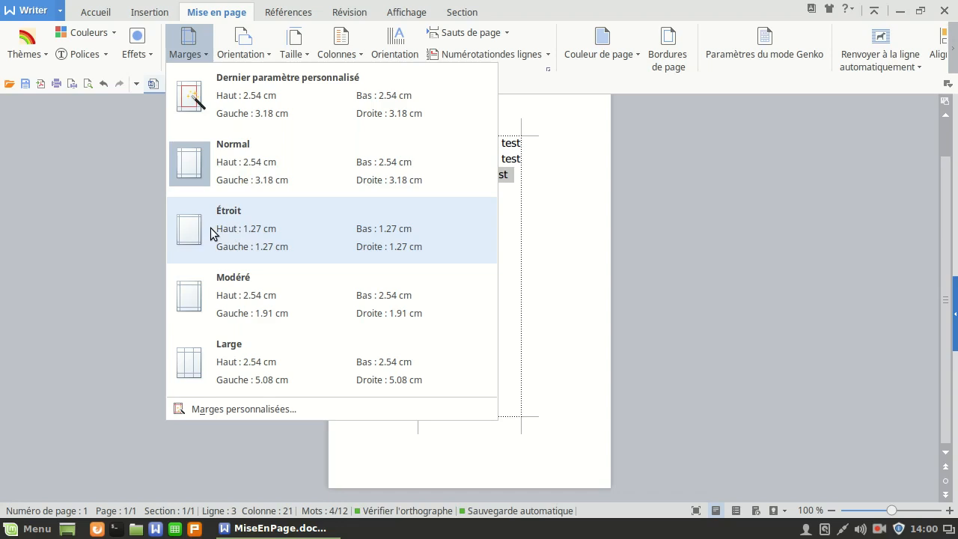
pyautogui.click(214, 413)
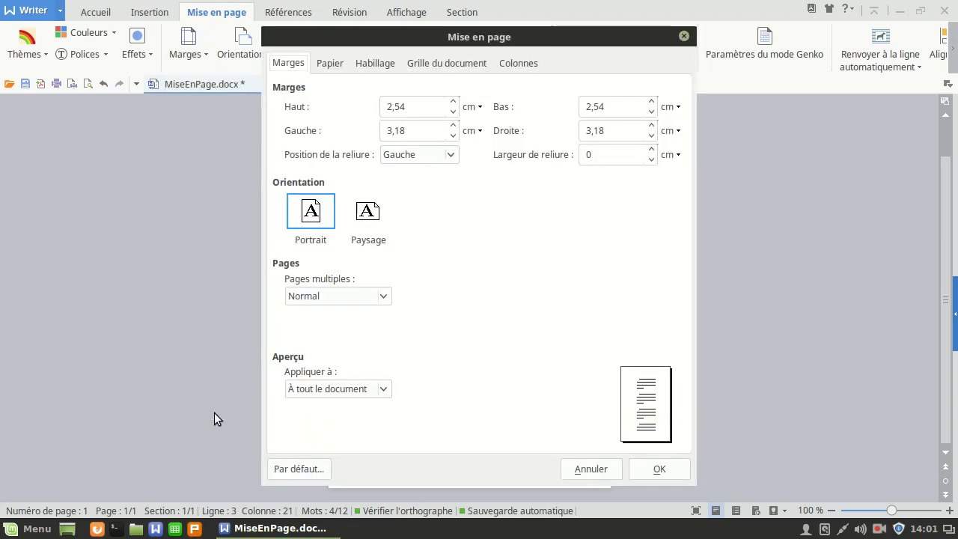
pyautogui.moveTo(410, 107); pyautogui.dragTo(380, 103)
pyautogui.moveTo(612, 105); pyautogui.dragTo(580, 105)
pyautogui.moveTo(431, 126); pyautogui.dragTo(376, 130)
pyautogui.moveTo(605, 128); pyautogui.dragTo(568, 127)
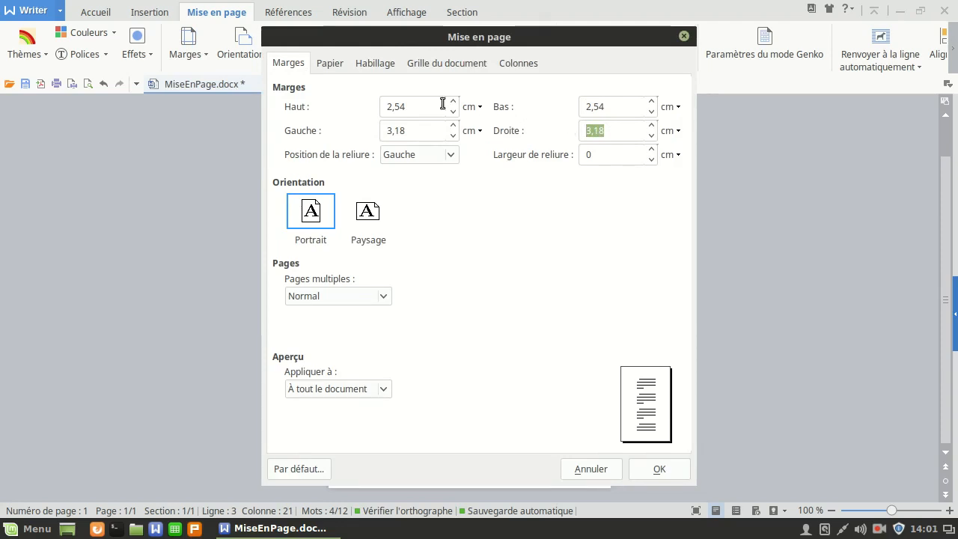
# Set the top, bottom, left and right margins to 1 cm for the whole document and check the page
pyautogui.click(416, 105)
pyautogui.write('1')
pyautogui.press('Tab')
pyautogui.write('1')
pyautogui.press('Tab')
pyautogui.write('1')
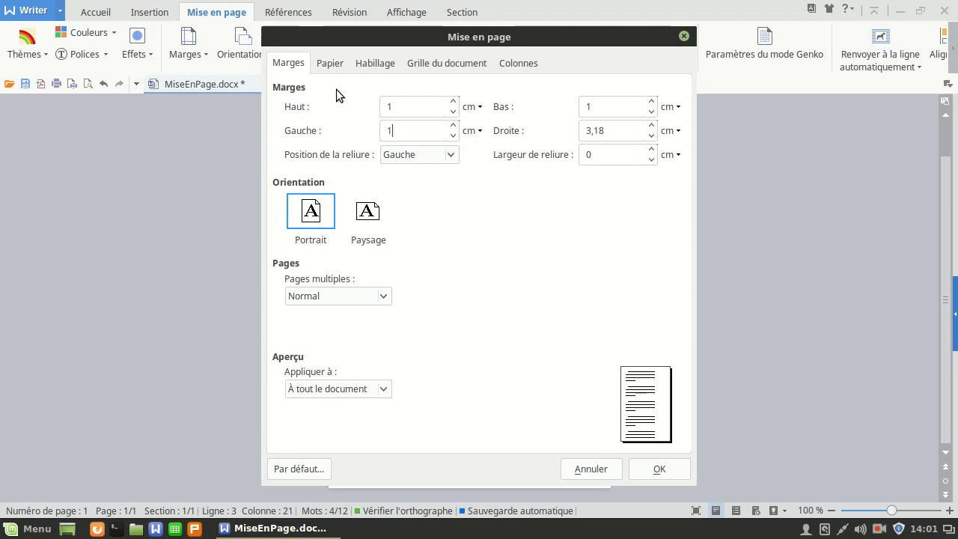
pyautogui.press('Tab')
pyautogui.write('1')
pyautogui.moveTo(499, 35); pyautogui.dragTo(854, 59)
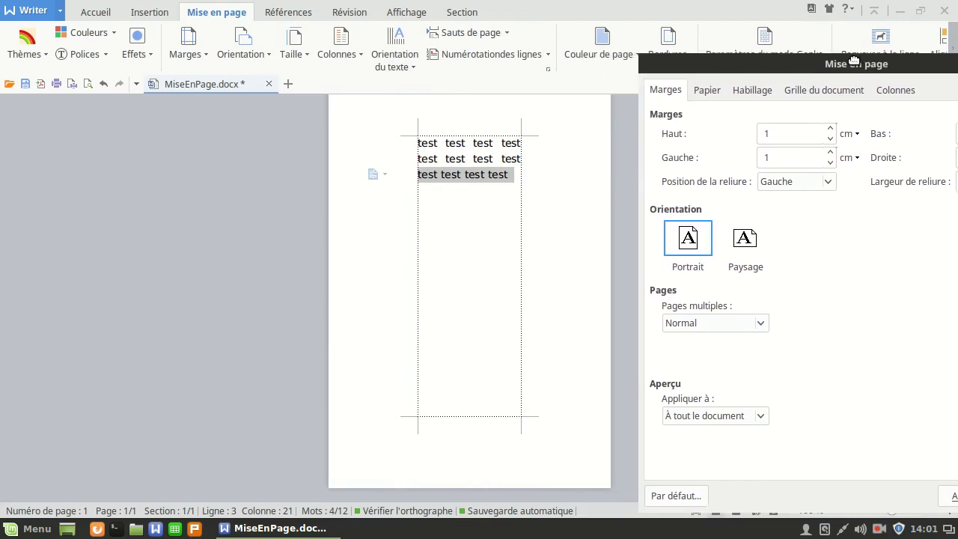
pyautogui.moveTo(854, 60); pyautogui.dragTo(78, 43)
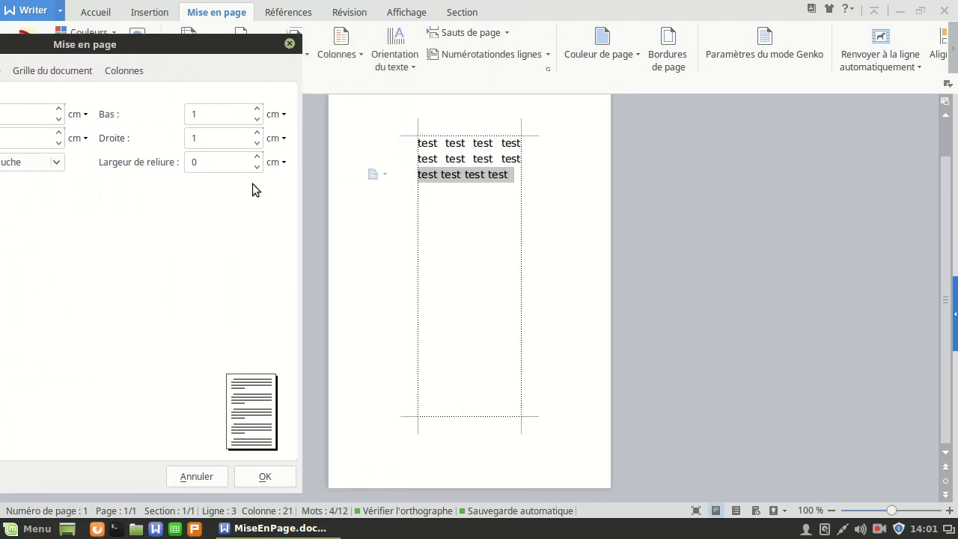
pyautogui.click(262, 479)
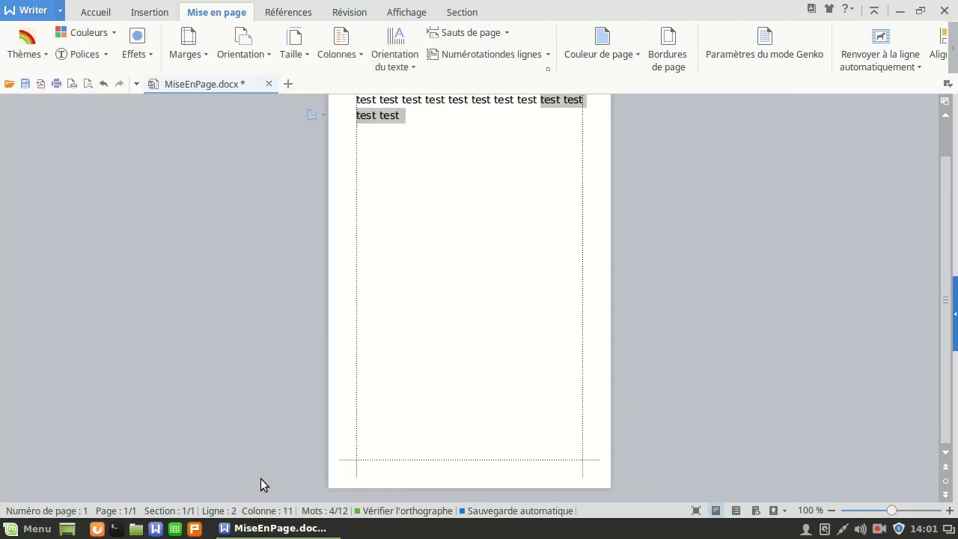
pyautogui.scroll(1, 561, 419)
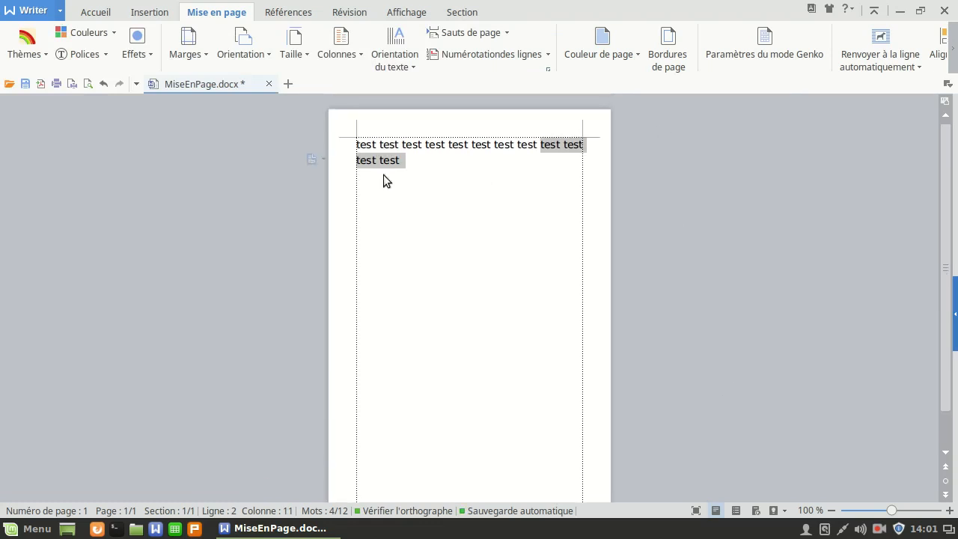
pyautogui.scroll(-1, 586, 419)
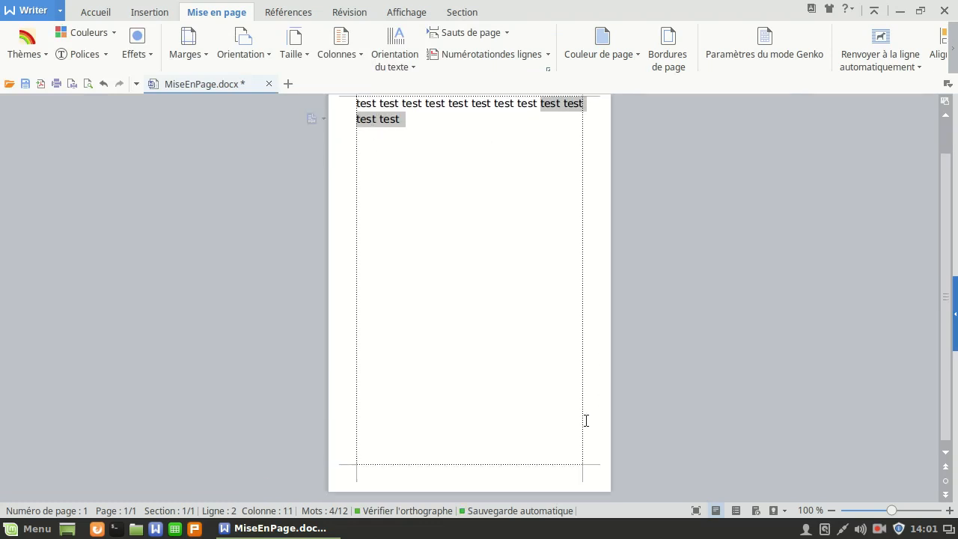
pyautogui.scroll(1, 586, 420)
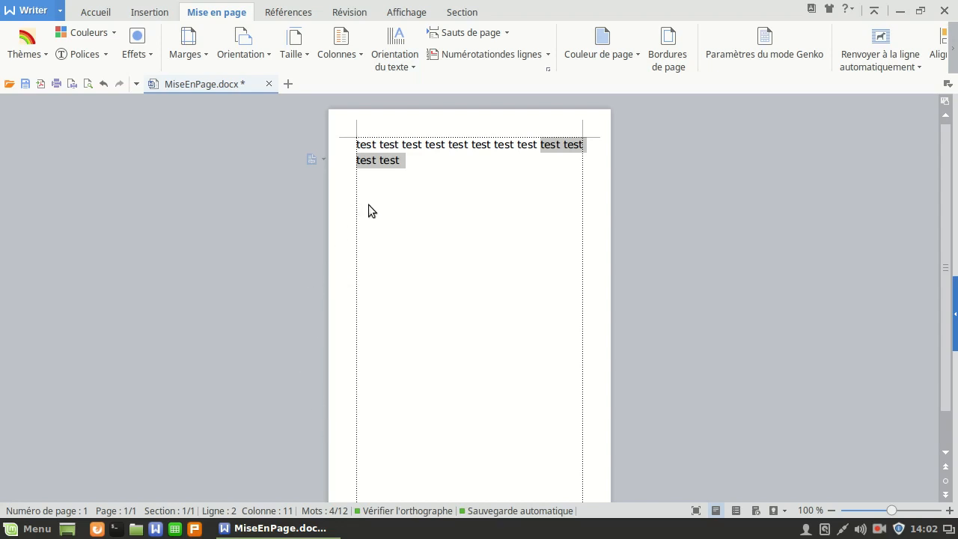
# Examine the binding position choices and the binding width units in the custom margin settings, keeping the existing values
pyautogui.click(205, 60)
pyautogui.click(250, 412)
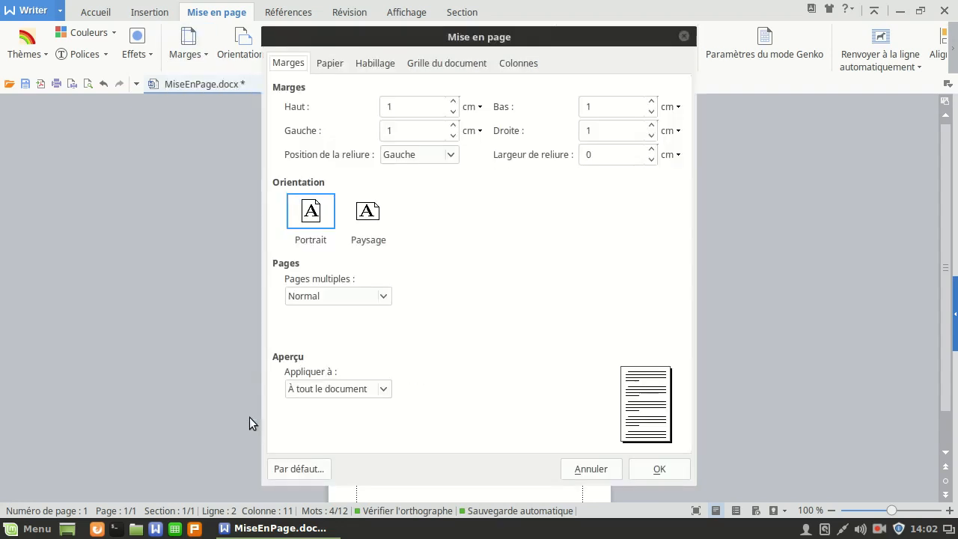
pyautogui.click(454, 154)
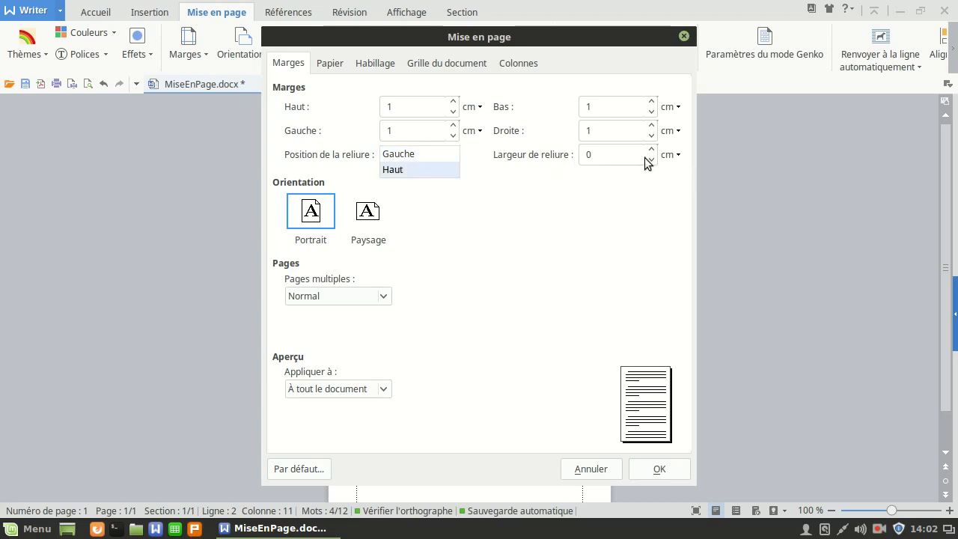
pyautogui.click(678, 157)
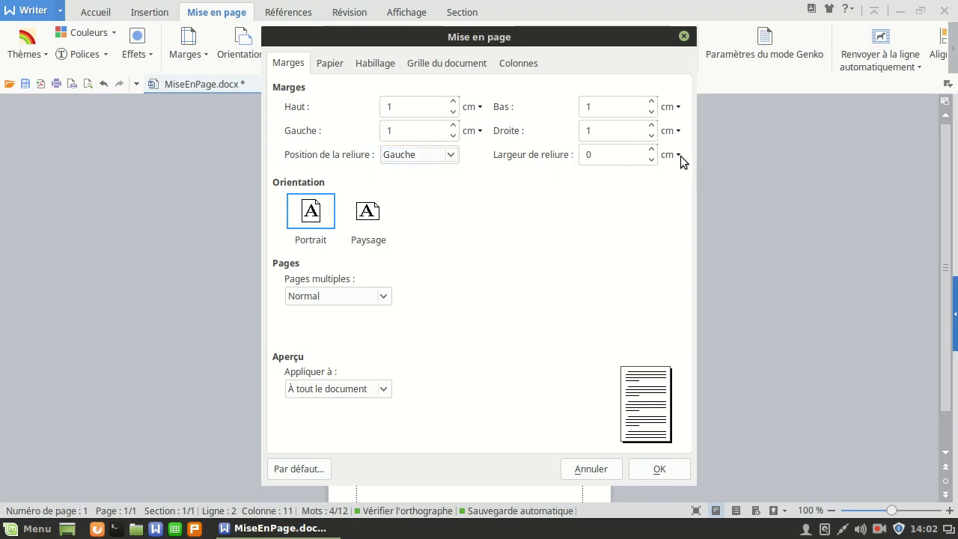
pyautogui.click(681, 155)
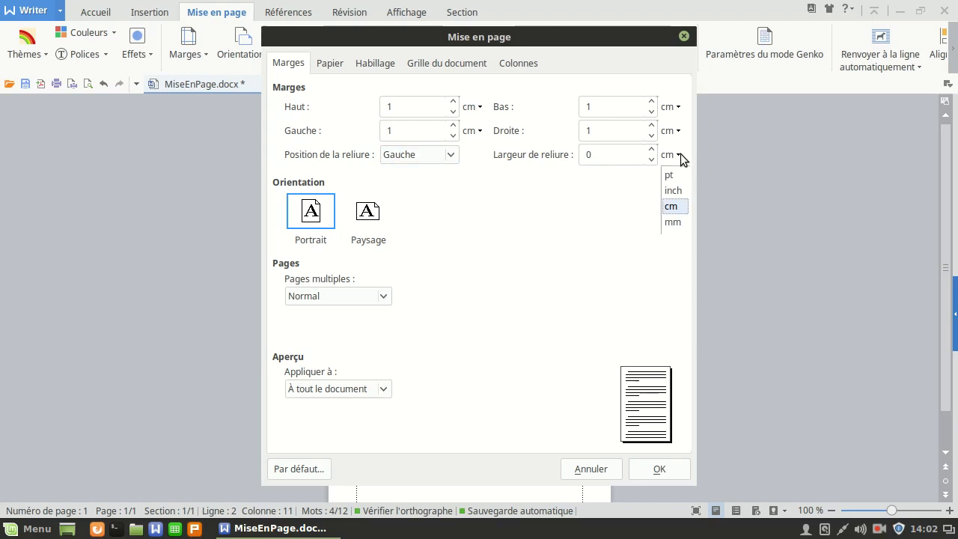
pyautogui.click(559, 182)
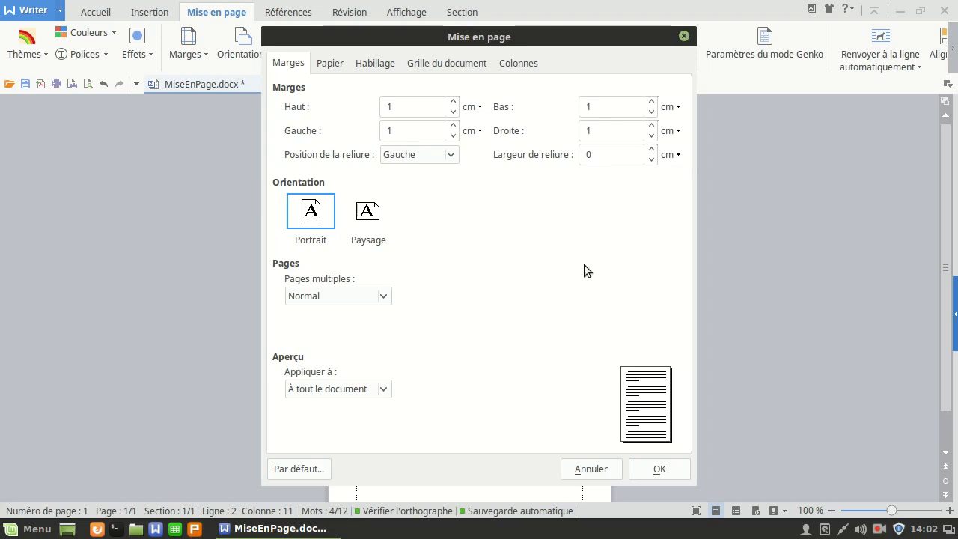
pyautogui.click(661, 468)
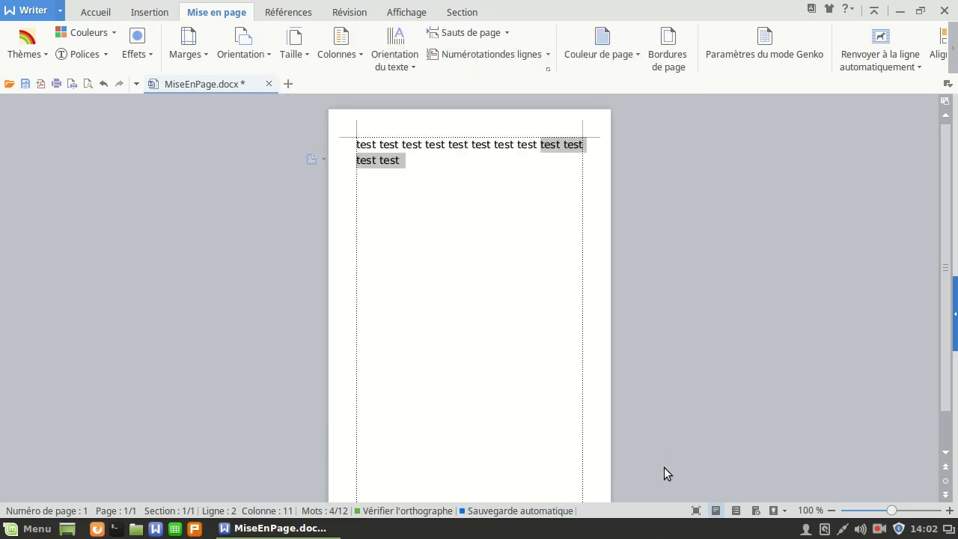